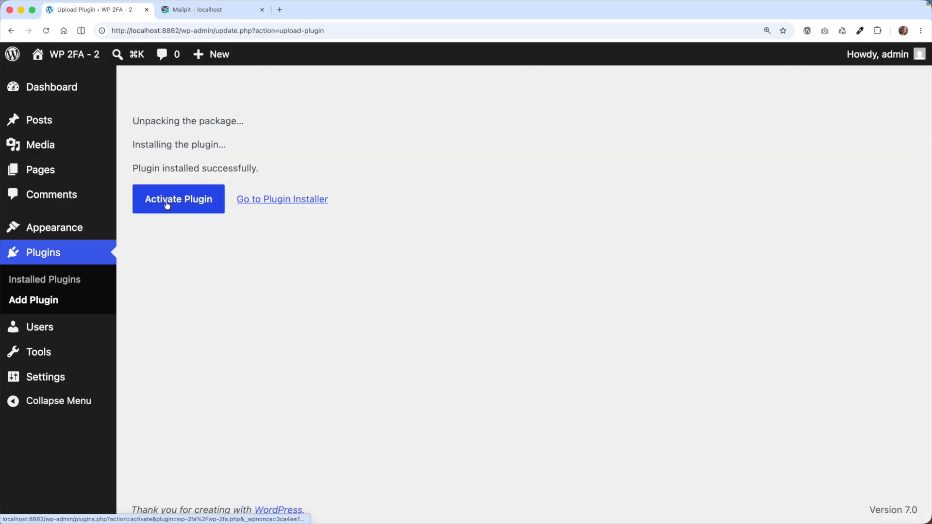
Activate the installed WP 2FA plugin and start its setup wizard.
click(167, 205)
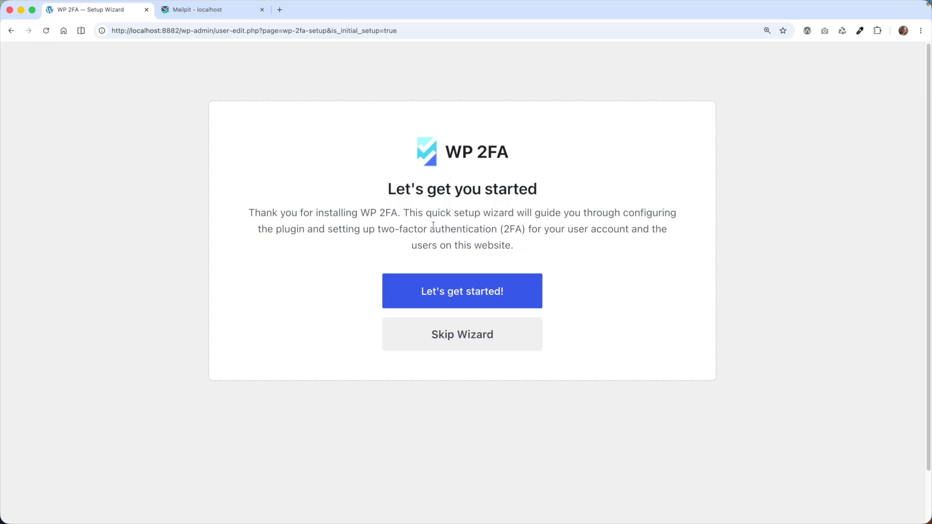
click(469, 293)
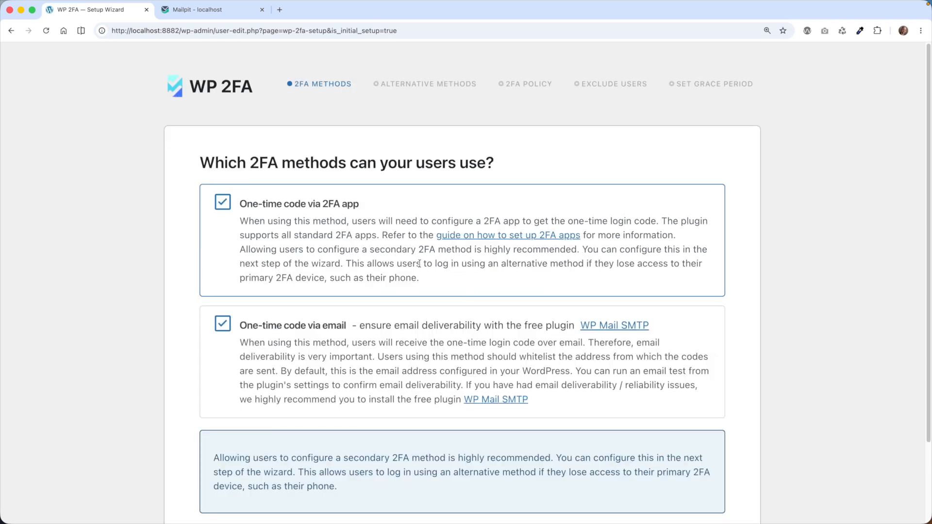
Allow only the one-time code via 2FA app as primary method, disabling the email code, and continue.
scroll(400, 252, down, 1)
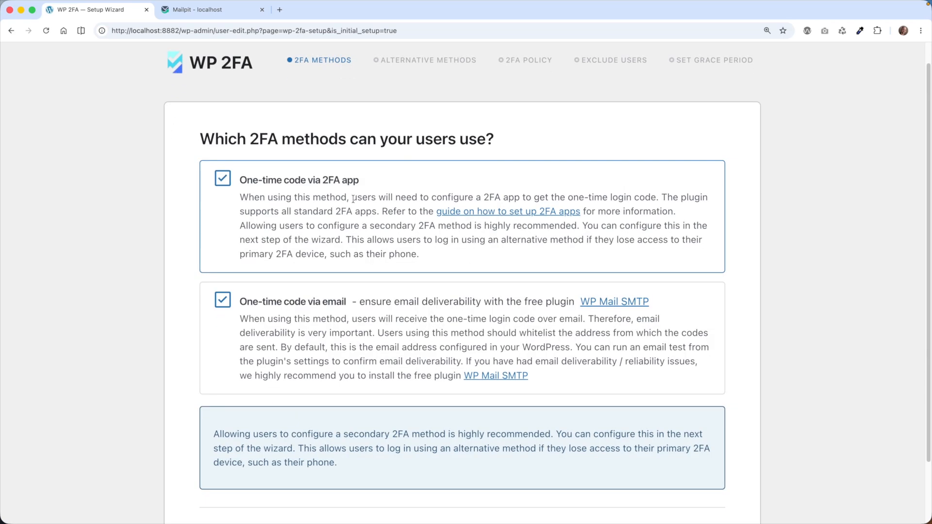
scroll(340, 213, up, 1)
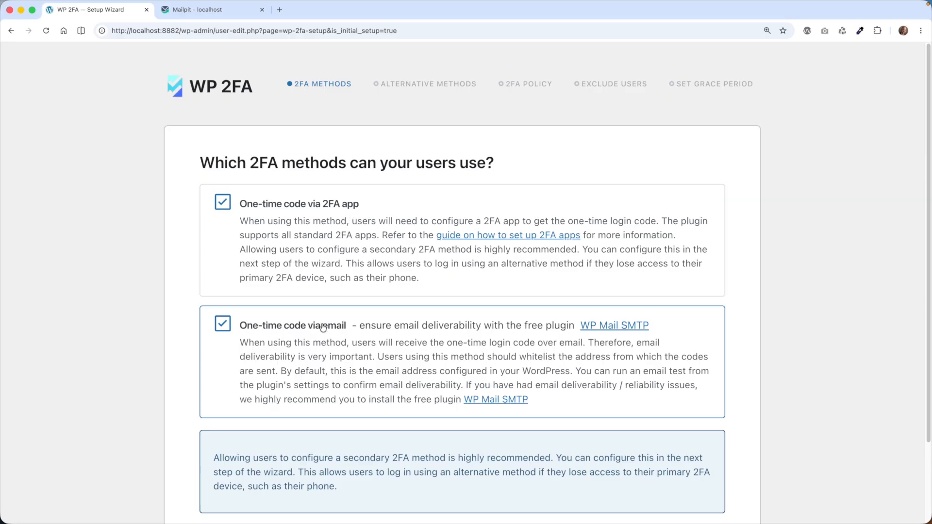
click(223, 323)
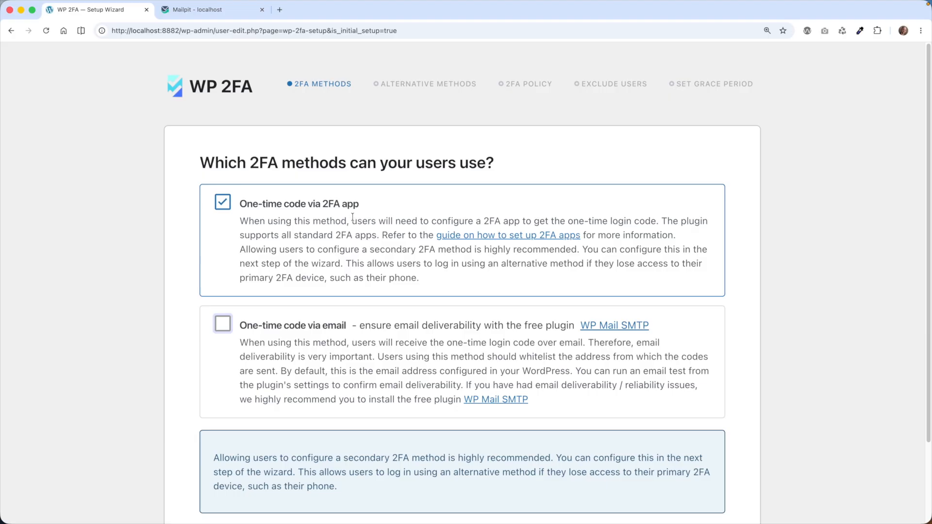
scroll(455, 235, down, 2)
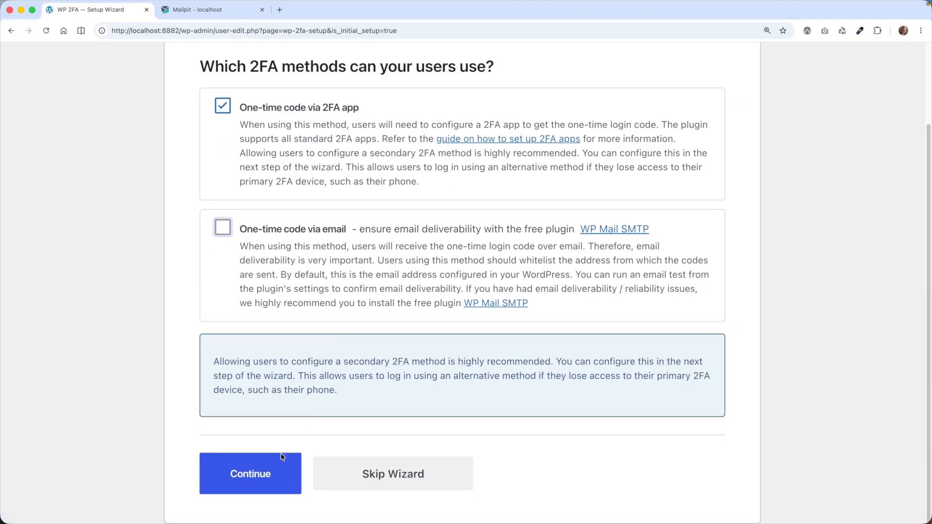
click(274, 467)
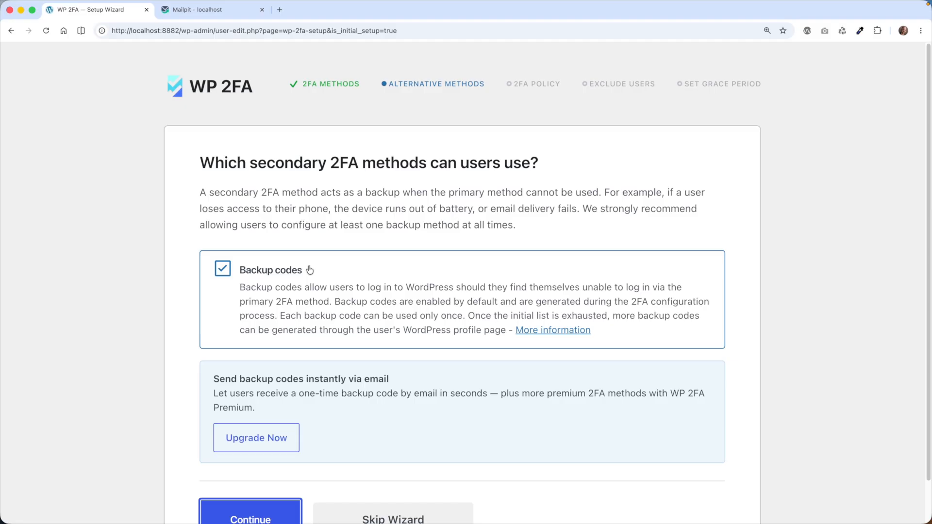
Keep backup codes enabled as the secondary 2FA method and continue to the 2FA policy.
click(291, 271)
click(292, 273)
scroll(375, 365, down, 1)
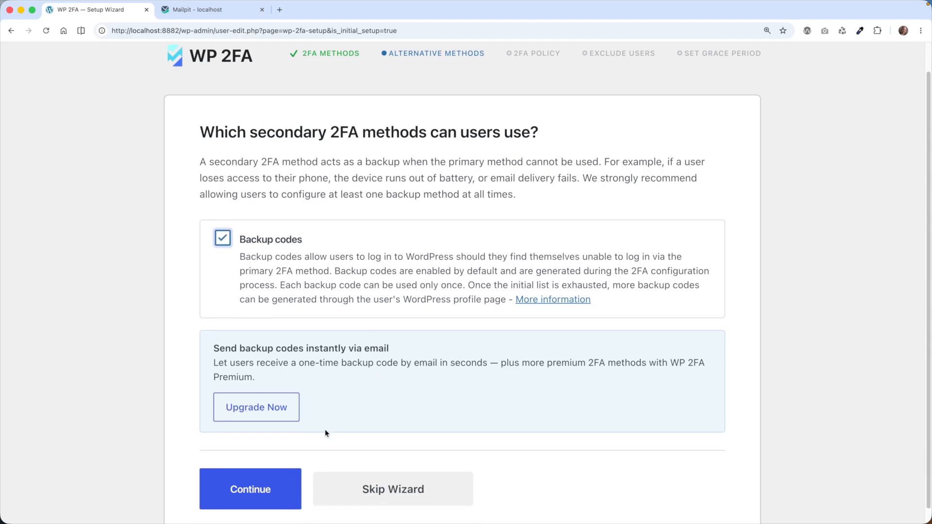
click(272, 484)
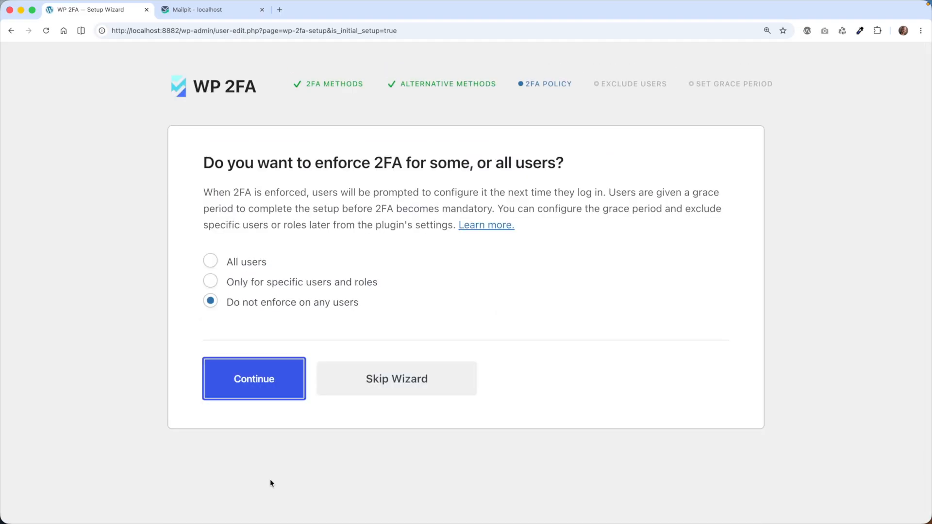
click(248, 264)
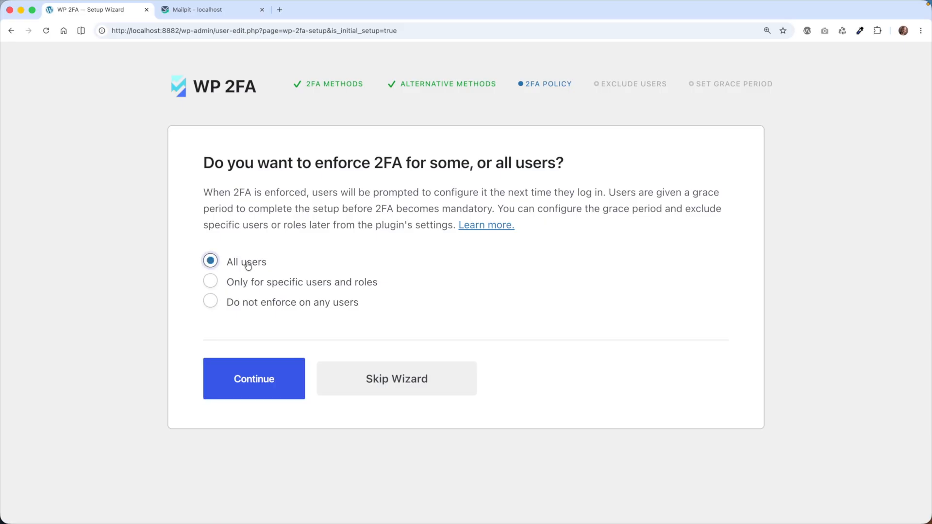
click(252, 284)
click(405, 349)
click(406, 408)
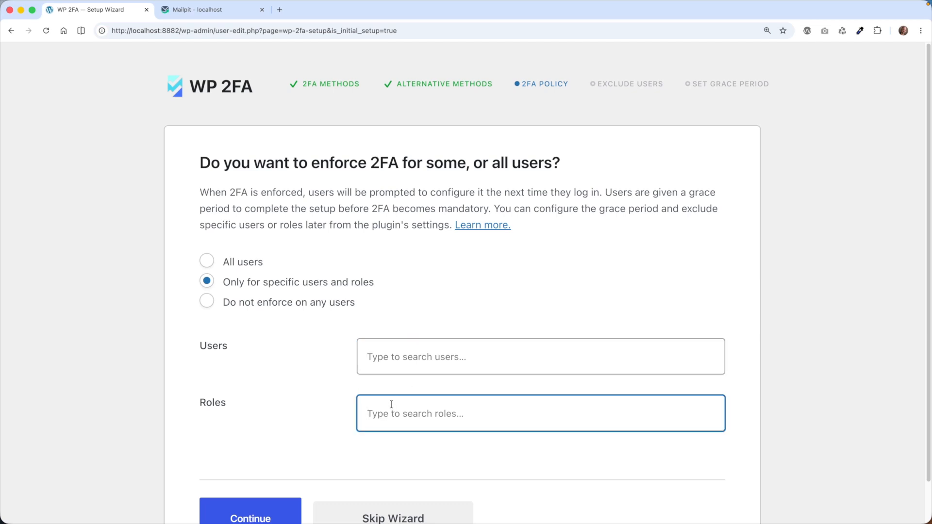
text(sub)
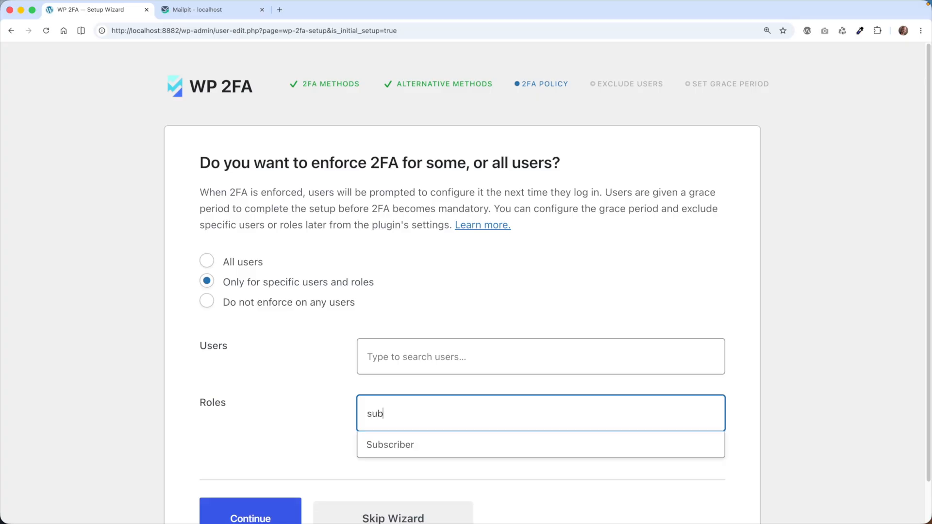
drag(402, 420, 339, 401)
key(BackSpace)
click(256, 302)
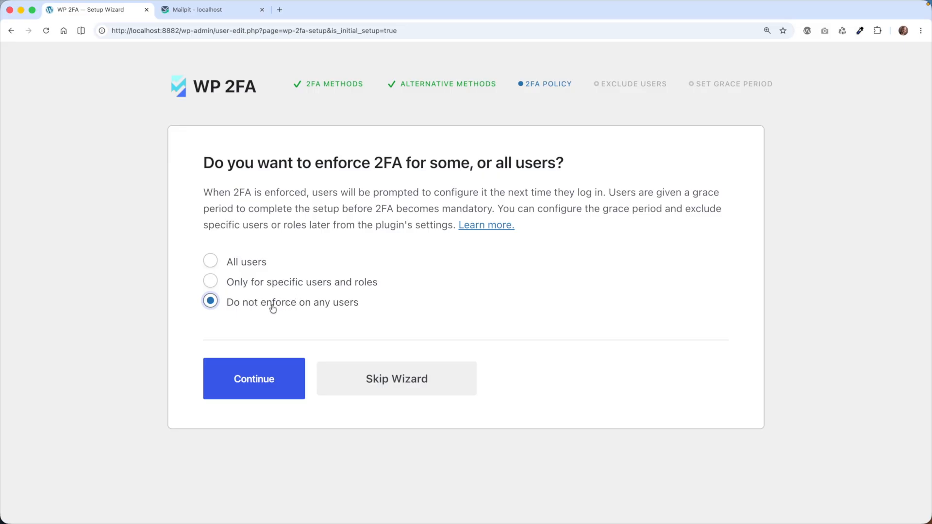
Enforce 2FA for all users and continue to the grace period settings without excluding any users or roles.
click(257, 262)
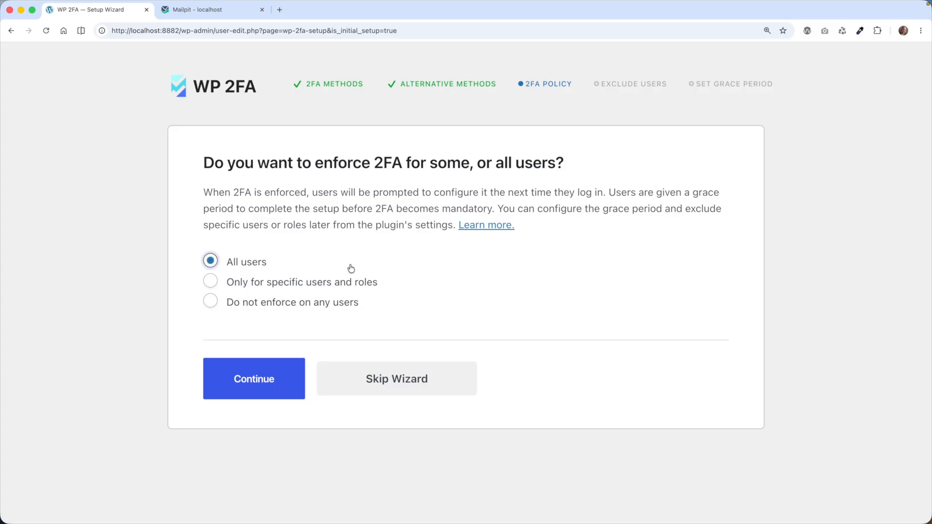
click(251, 383)
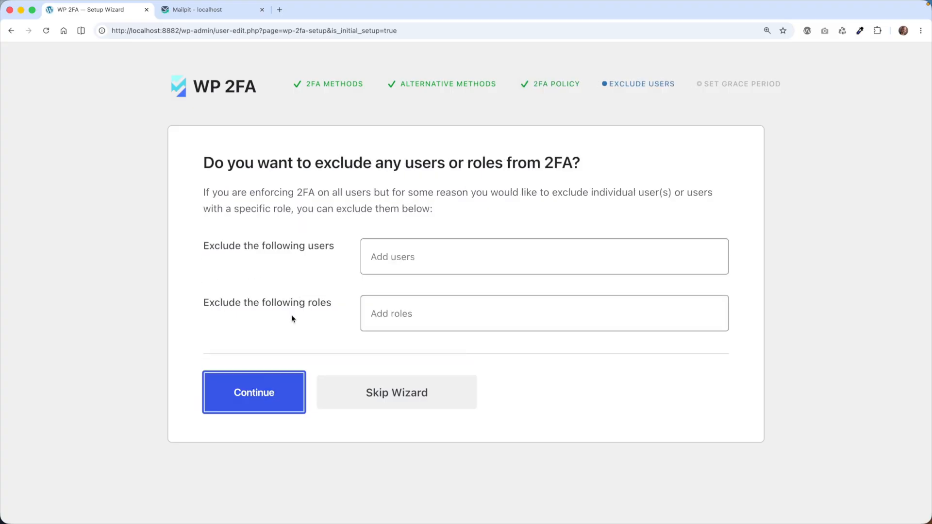
click(478, 258)
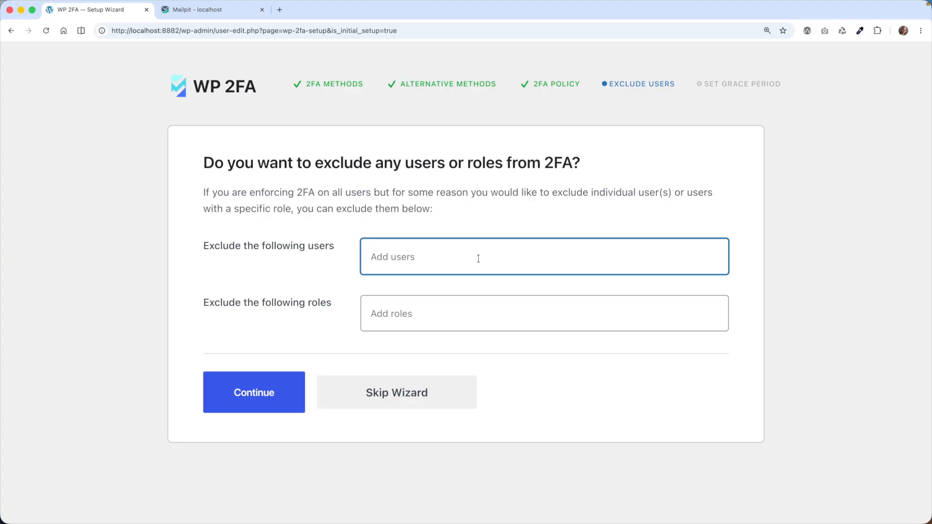
click(457, 311)
click(418, 265)
click(280, 398)
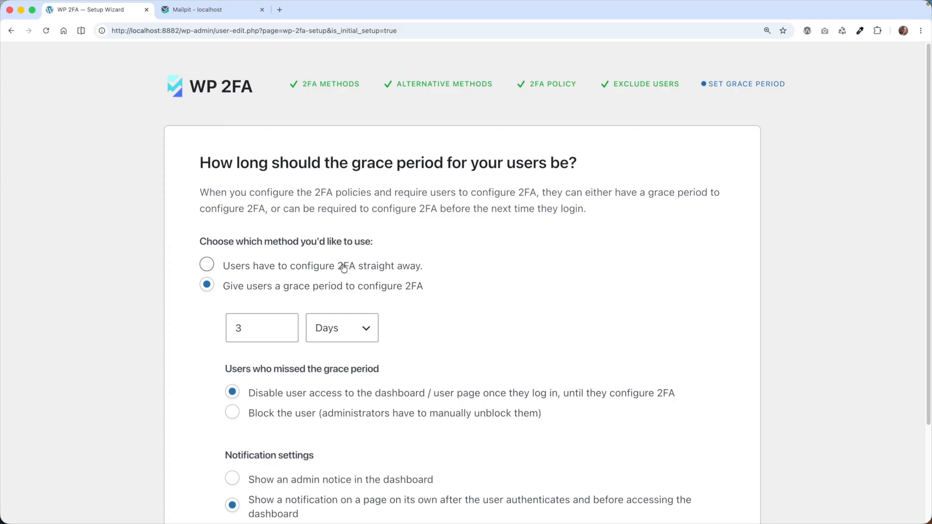
scroll(339, 267, down, 1)
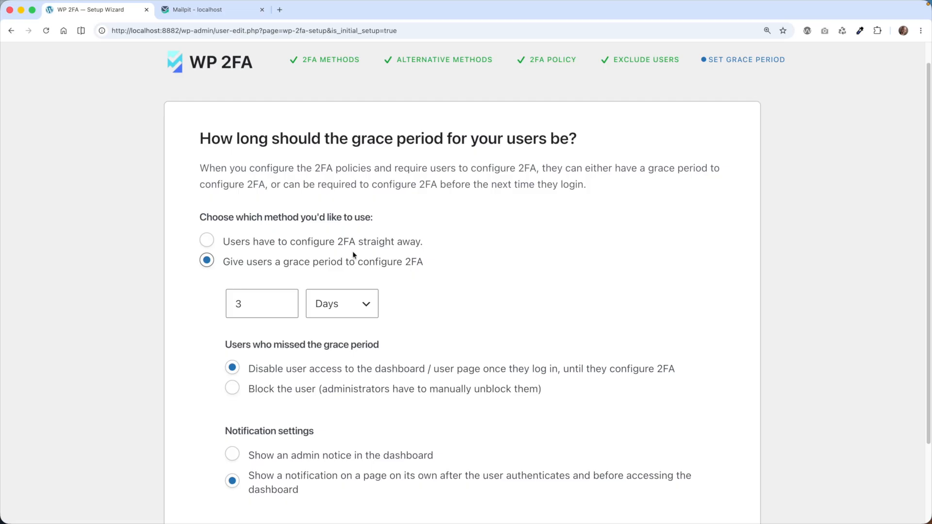
click(352, 243)
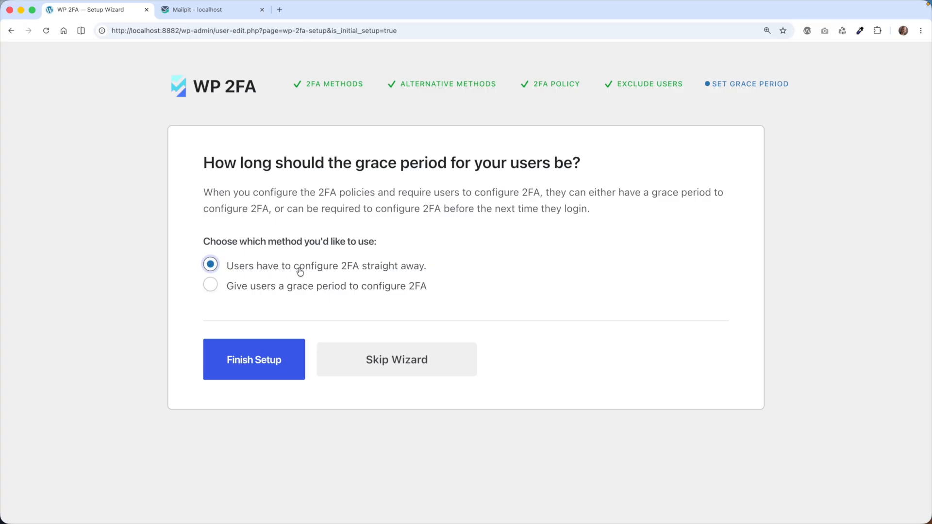
click(321, 287)
scroll(322, 262, down, 3)
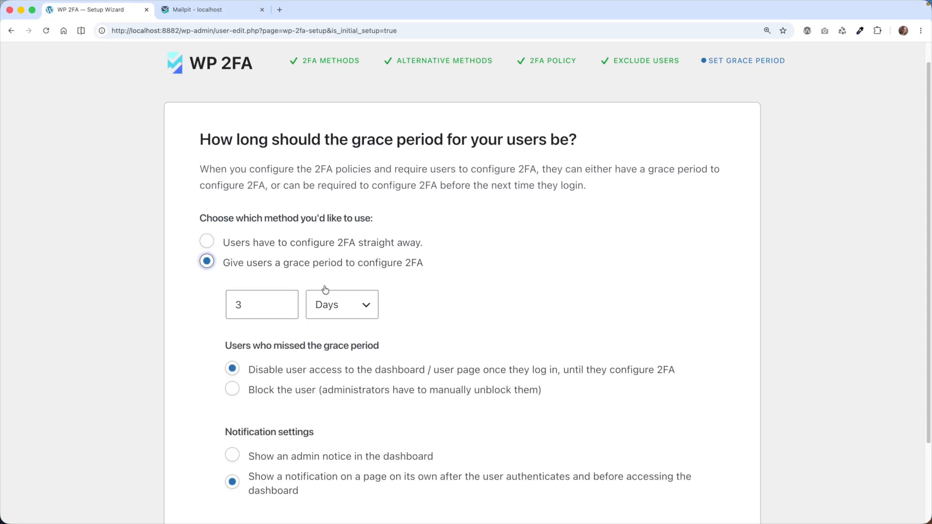
click(339, 244)
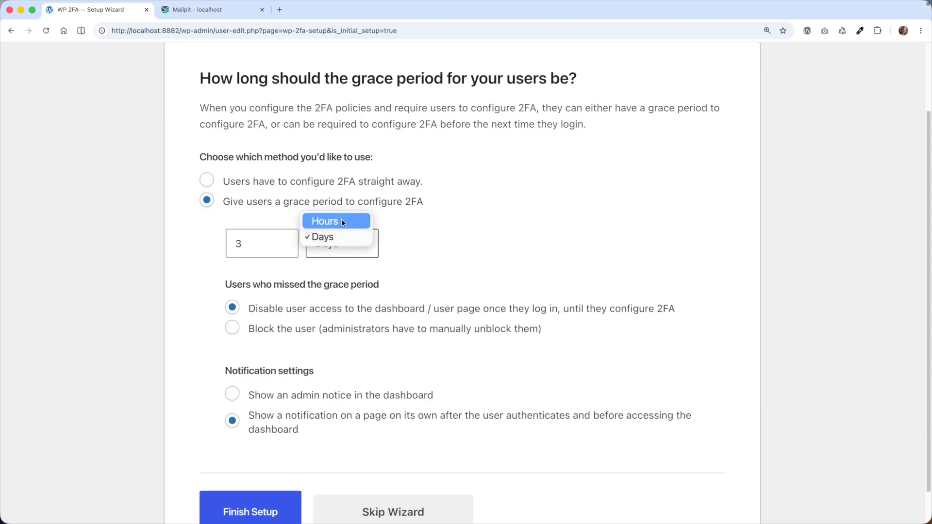
click(424, 239)
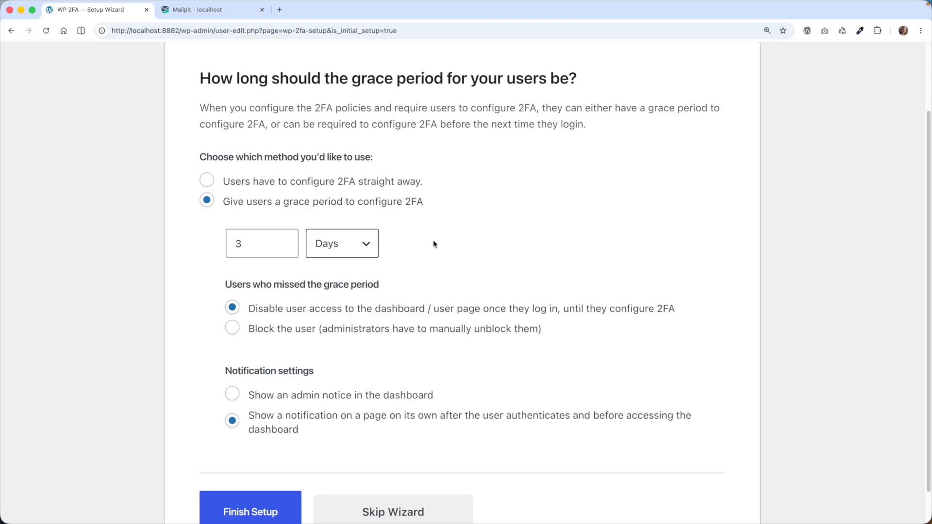
scroll(428, 244, down, 2)
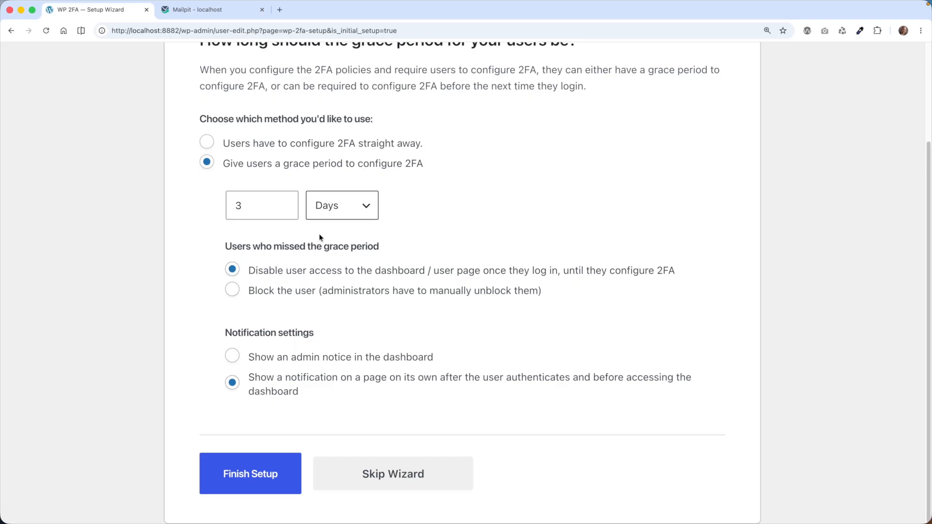
Require users to configure 2FA straight away and finish the policy setup.
click(387, 142)
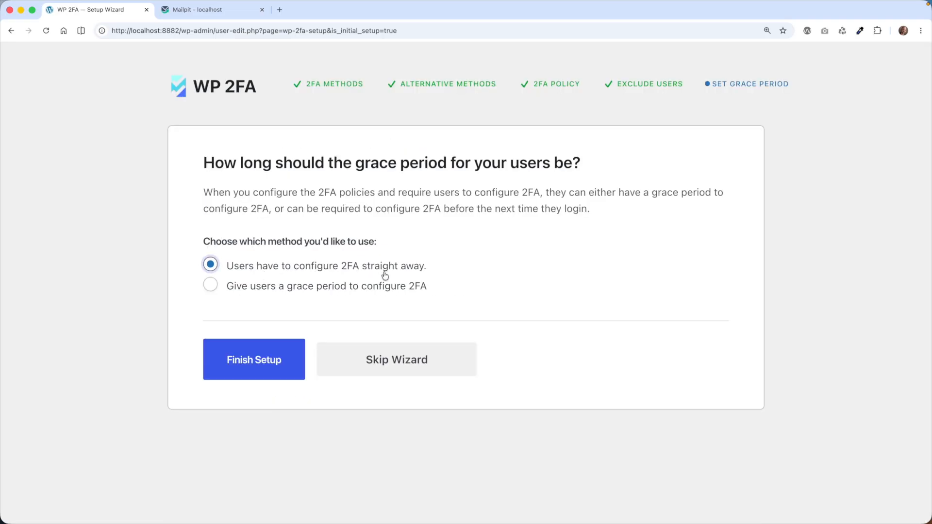
click(253, 375)
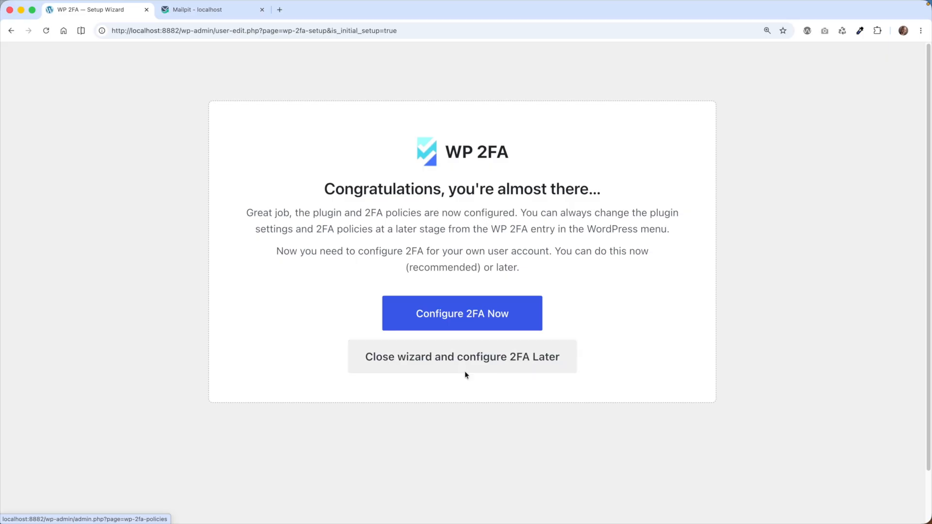
Configure app-based 2FA for the current account, entering the verification code from the authenticator app, then validate and save.
click(458, 322)
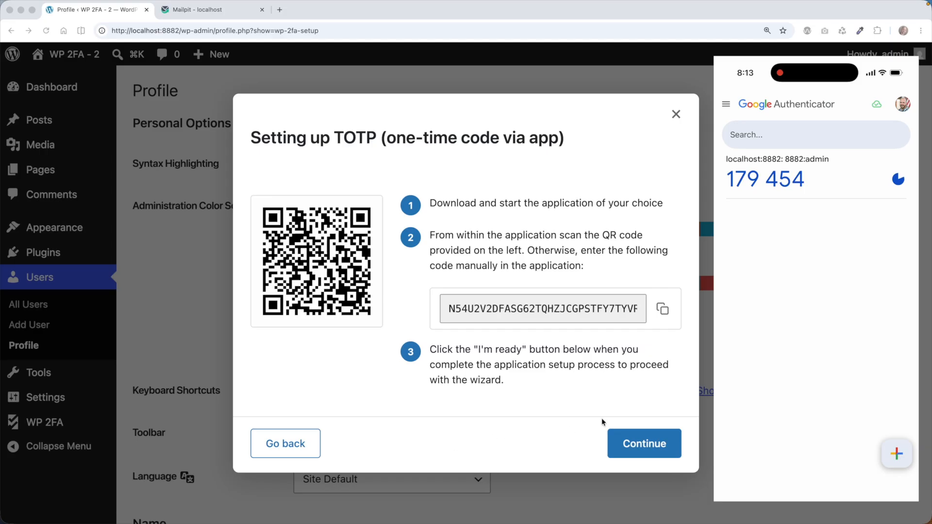
click(645, 443)
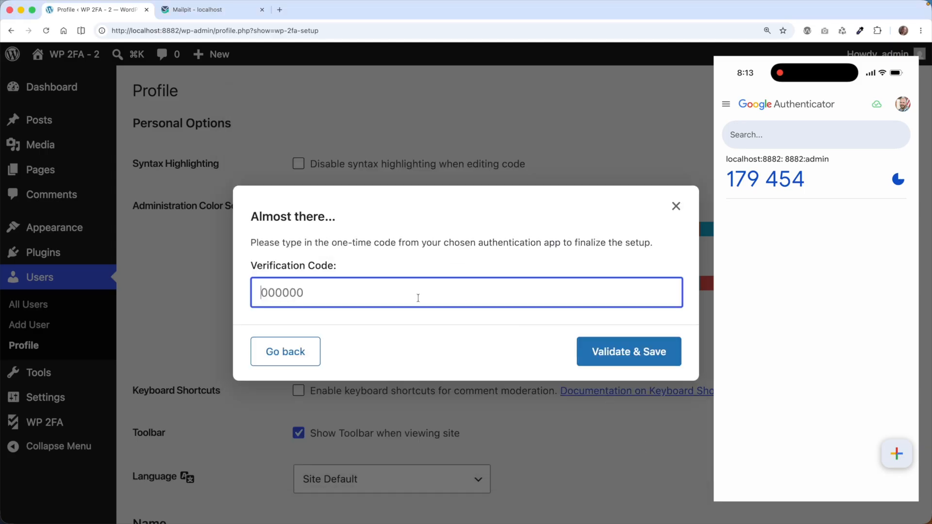
click(616, 345)
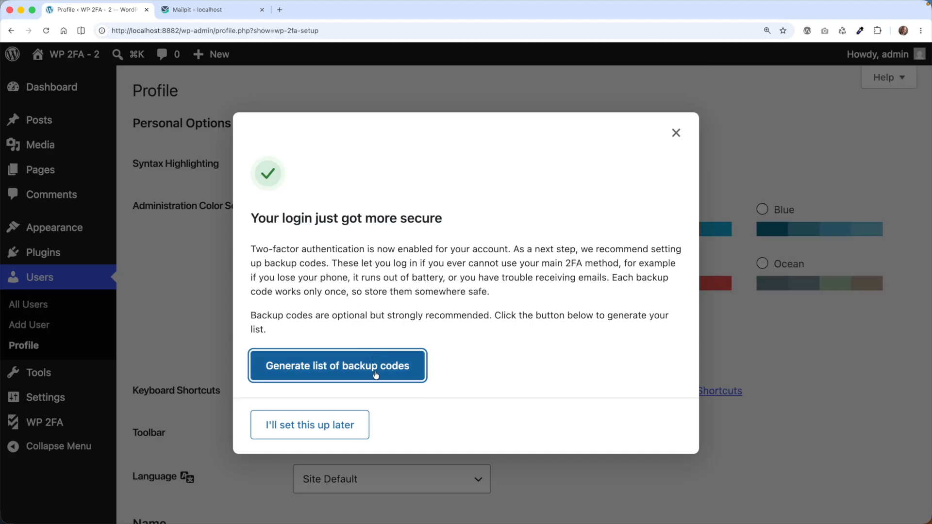
Generate the list of backup codes for the account and close the 2FA wizard.
click(375, 374)
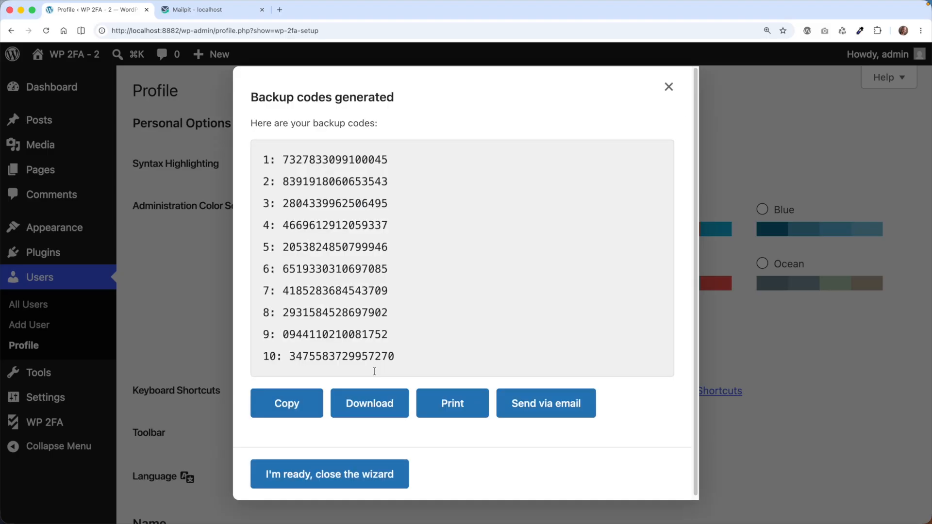
click(362, 168)
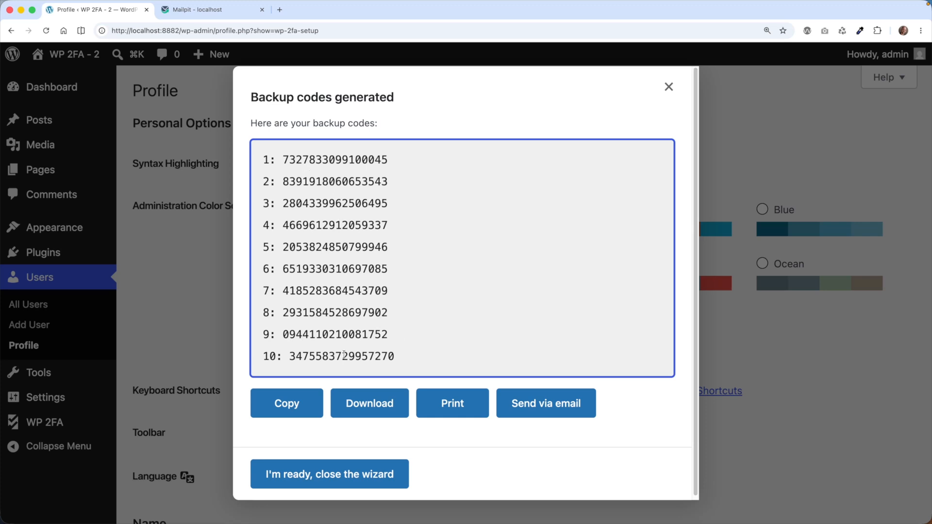
scroll(370, 329, down, 1)
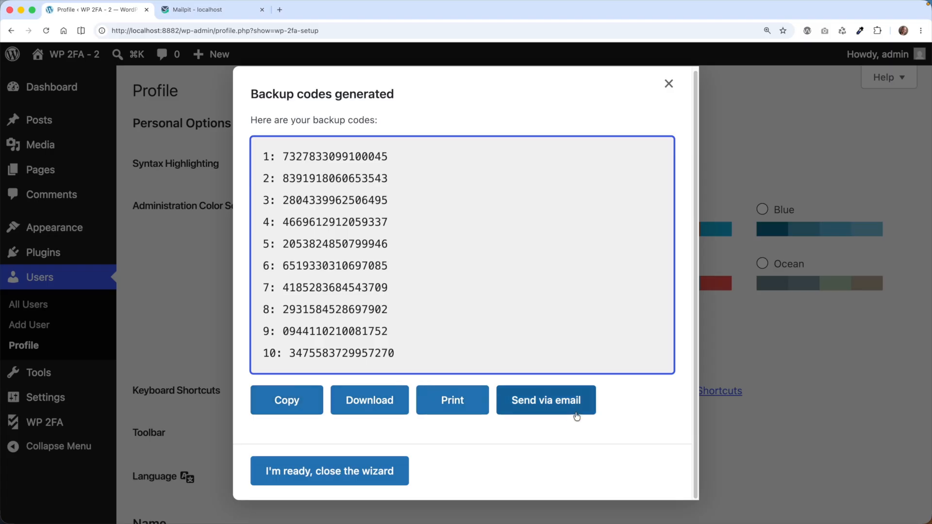
drag(449, 350, 256, 152)
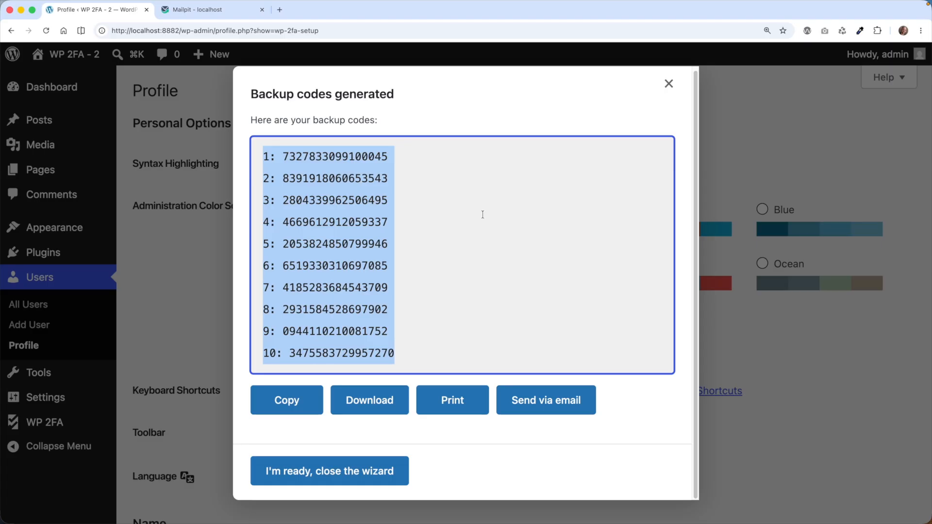
click(461, 208)
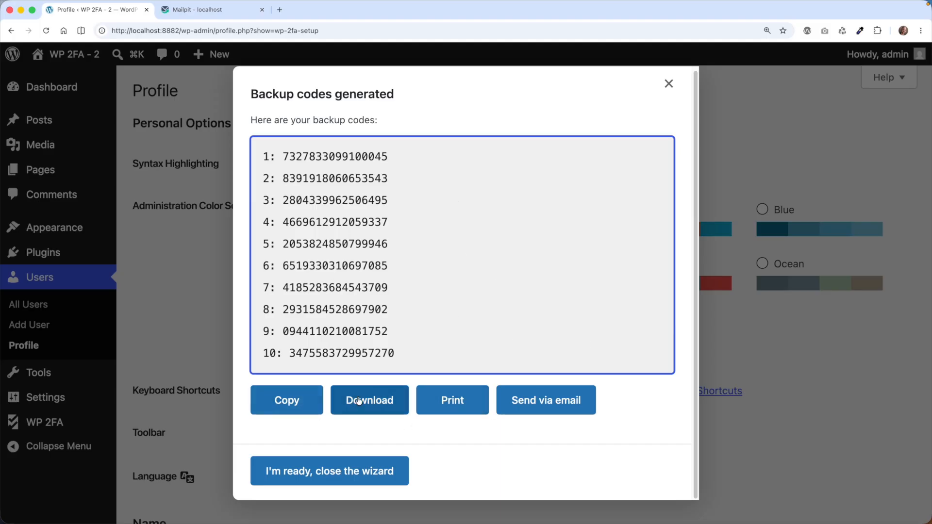
click(473, 420)
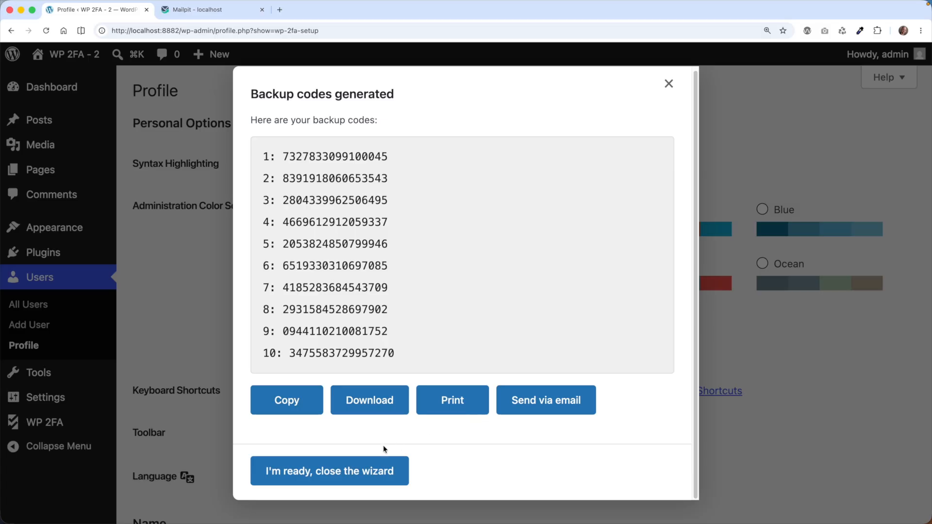
click(352, 474)
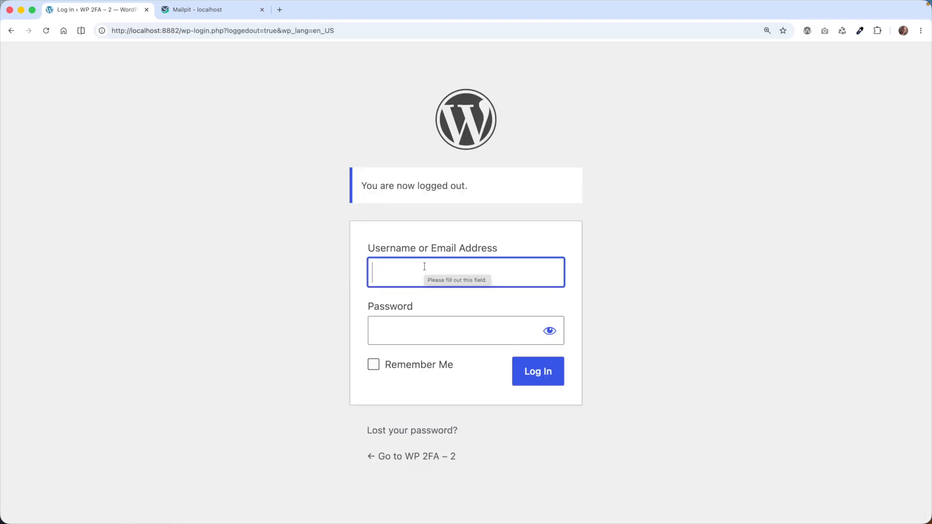
Submit the WordPress login with the username admin and the account password.
text(ad)
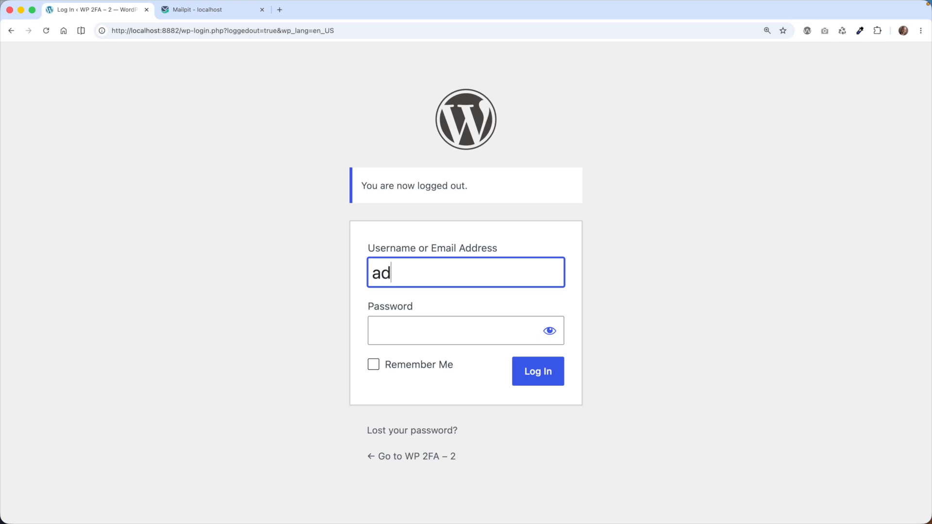
text(min)
key(Tab)
key(super+v)
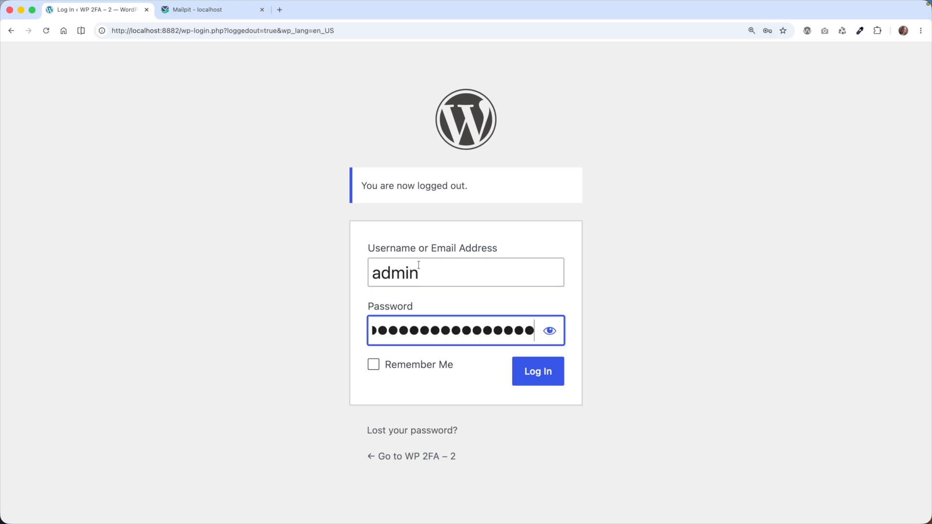
click(552, 373)
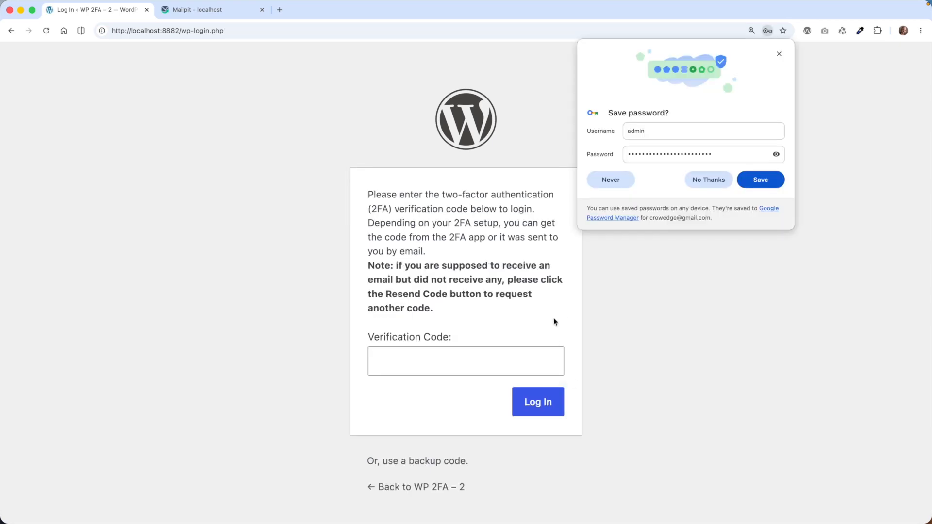
Enter the two-factor verification code to finish logging in, and dismiss the browser's offer to save the password.
click(434, 361)
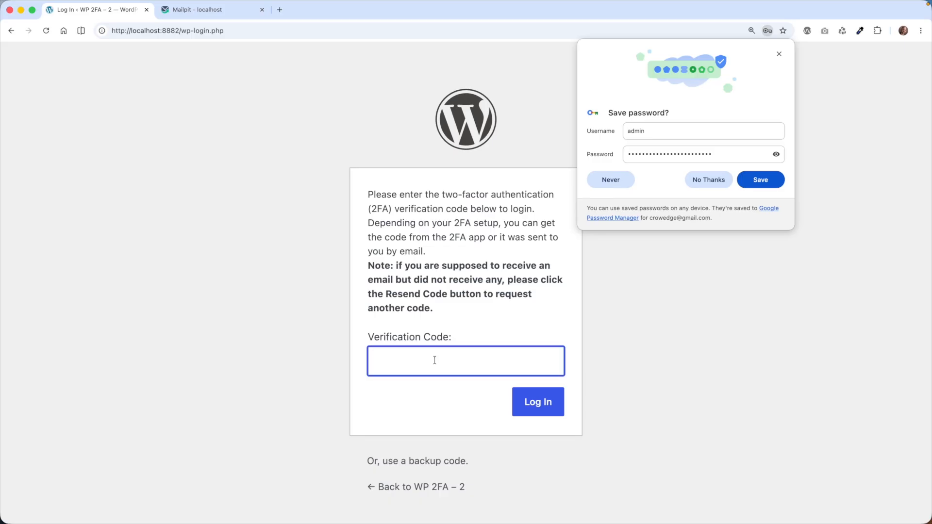
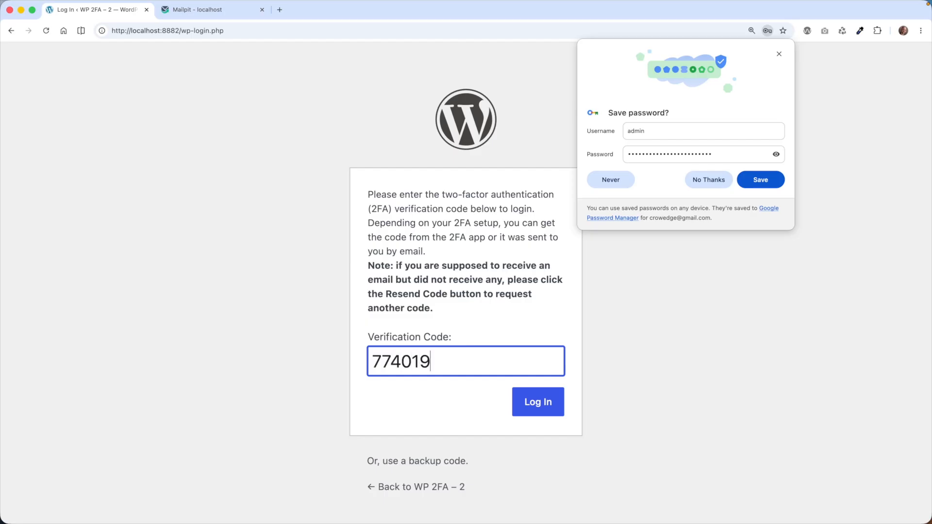
click(539, 402)
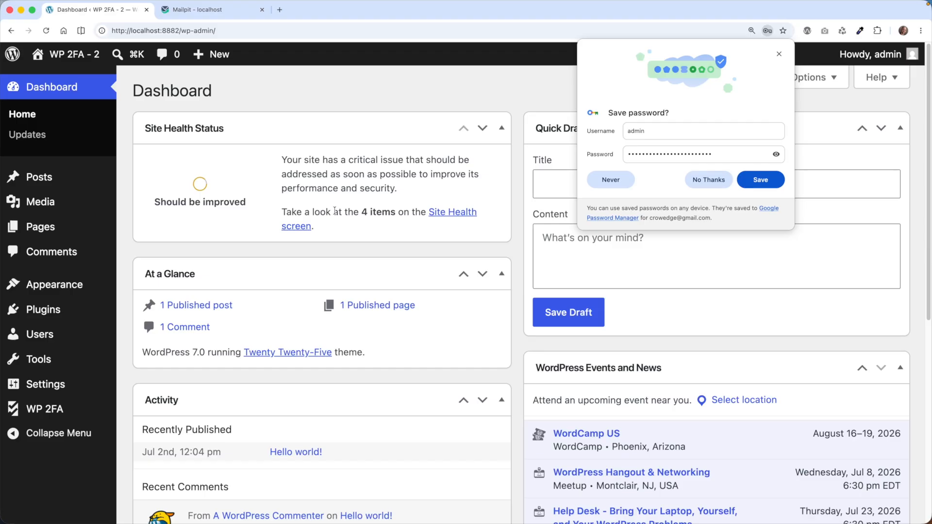
click(779, 54)
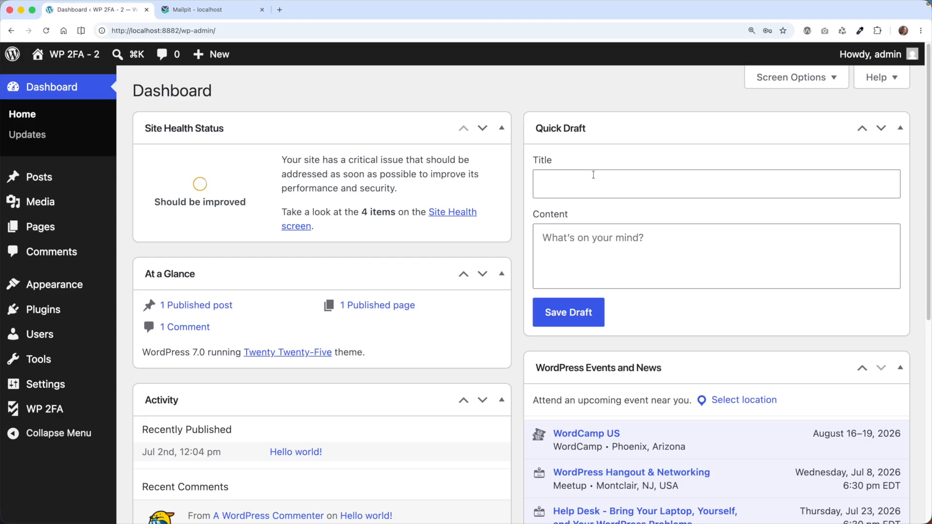
Review the enforcement and exclusions settings in the WP 2FA policies, and return to the policies overview.
key(super+0)
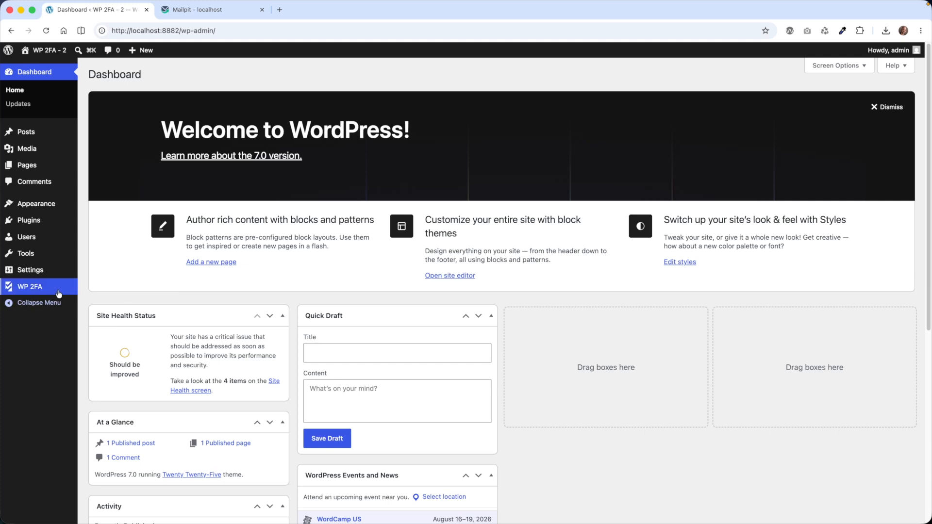
mouse_move(58, 292)
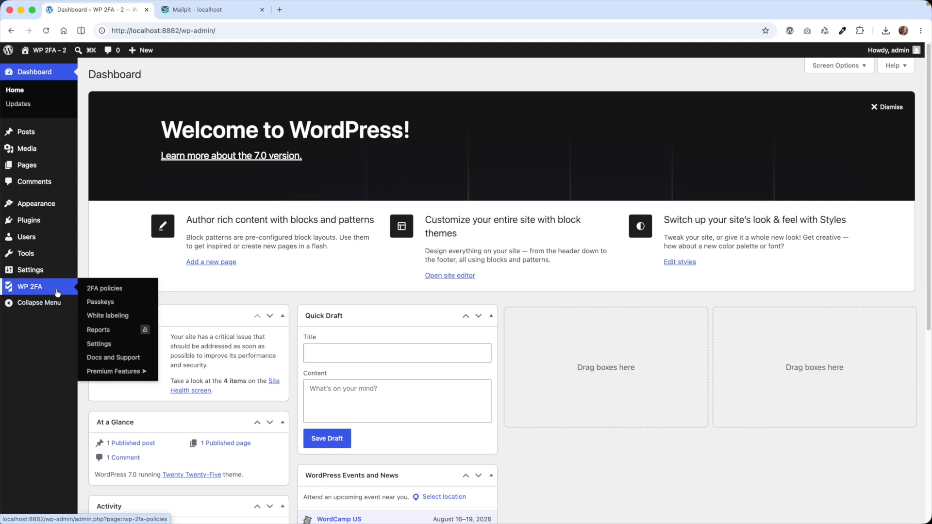
click(117, 293)
click(137, 201)
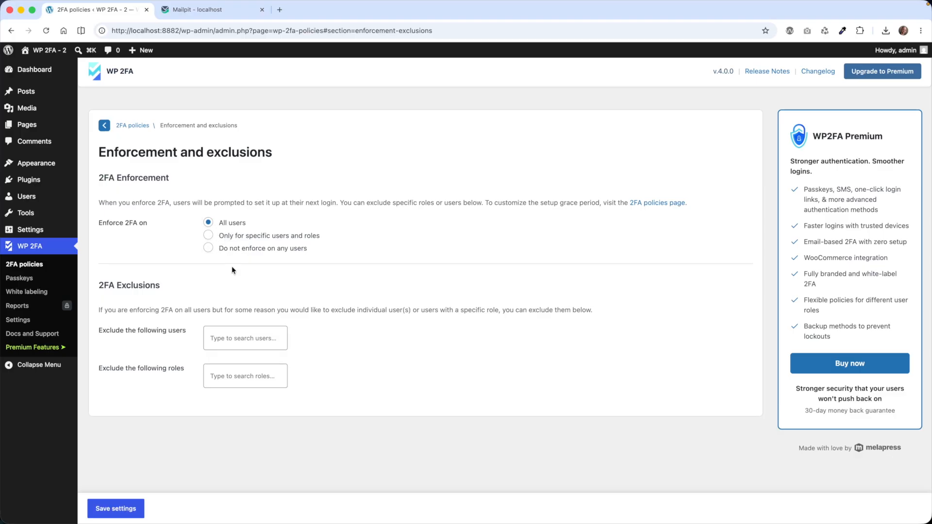
click(134, 125)
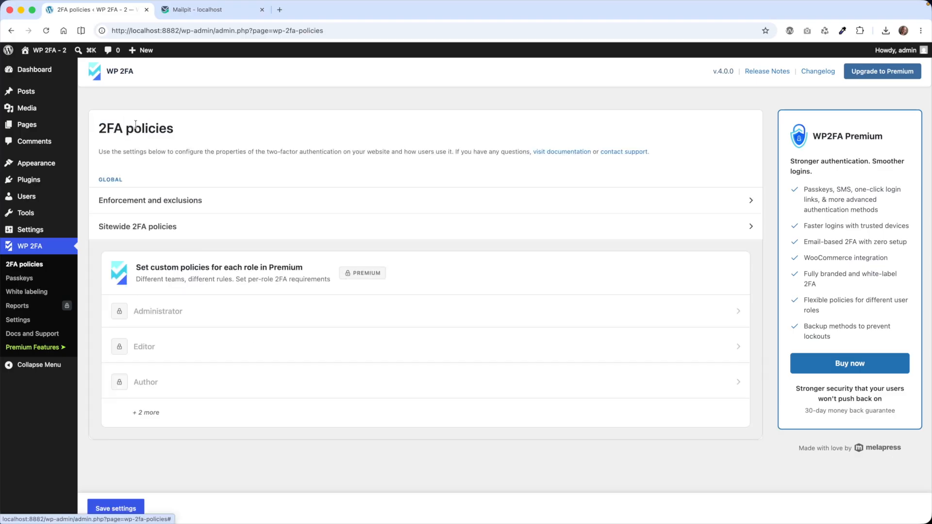
Examine the primary methods in the sitewide 2FA policies and expand the method settings for one-time code via email.
click(164, 226)
scroll(202, 236, down, 3)
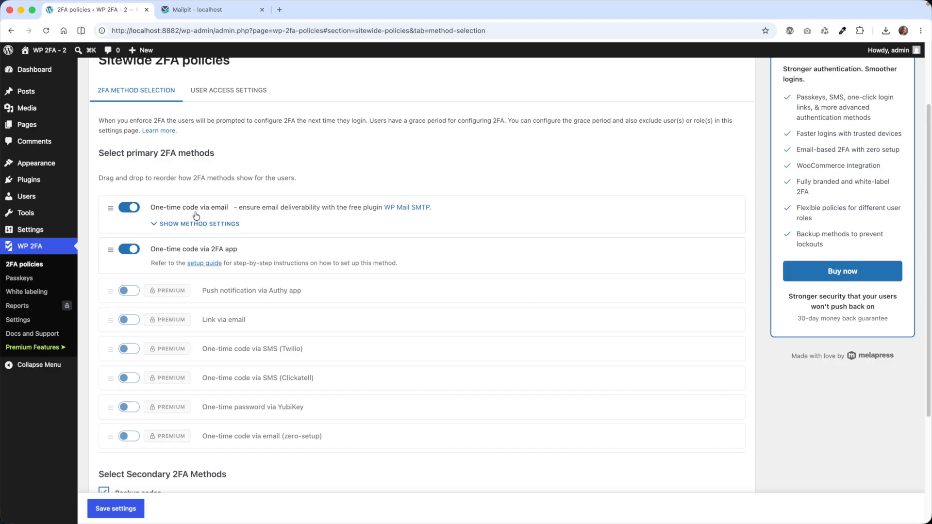
click(223, 224)
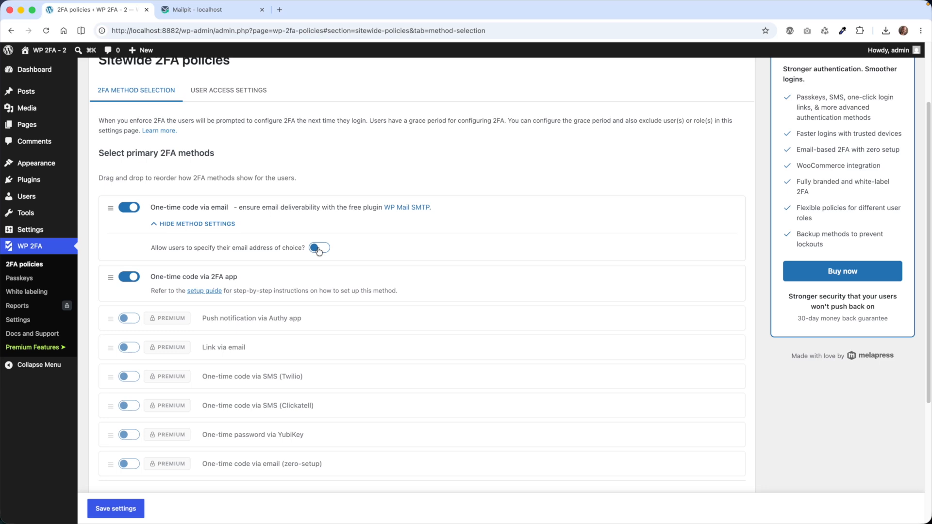
Review the sitewide user access settings, including grace period, frontend page and redirect options, and return to the 2FA method selection.
click(238, 93)
scroll(265, 194, up, 1)
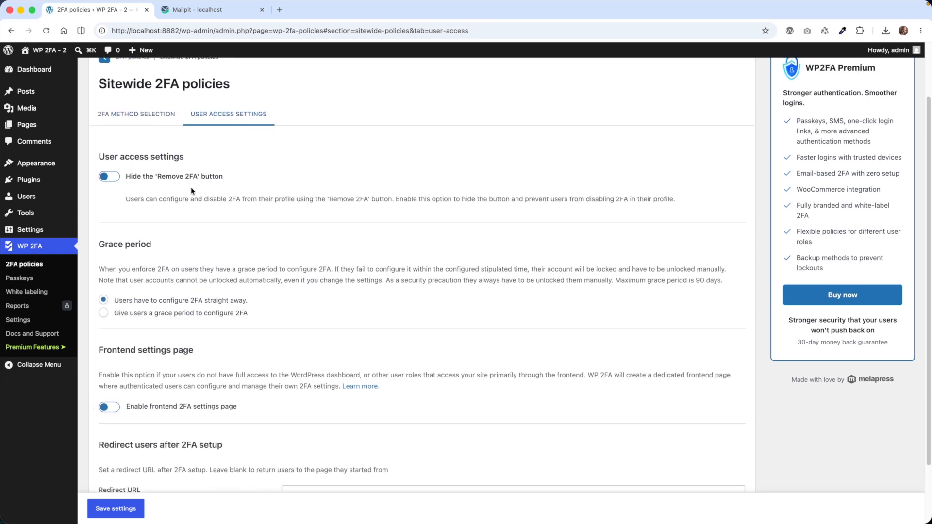
scroll(195, 196, down, 1)
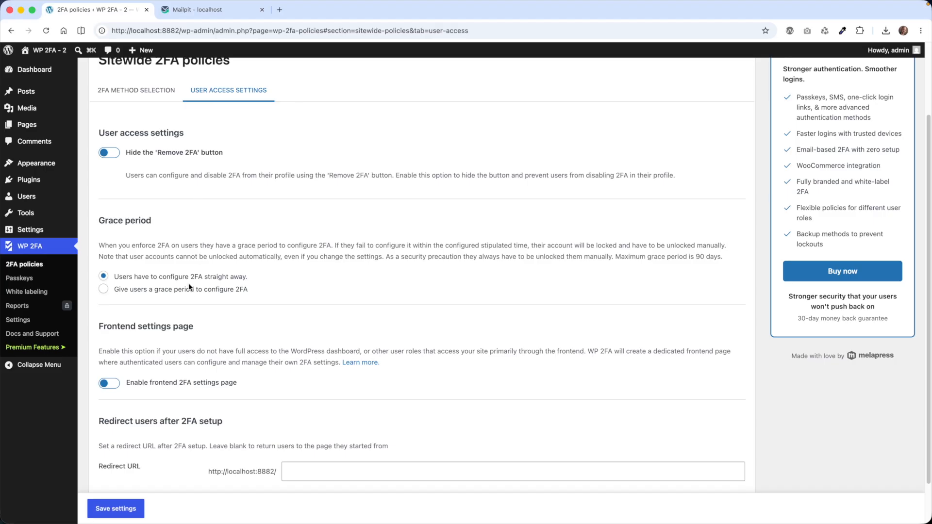
scroll(188, 283, down, 2)
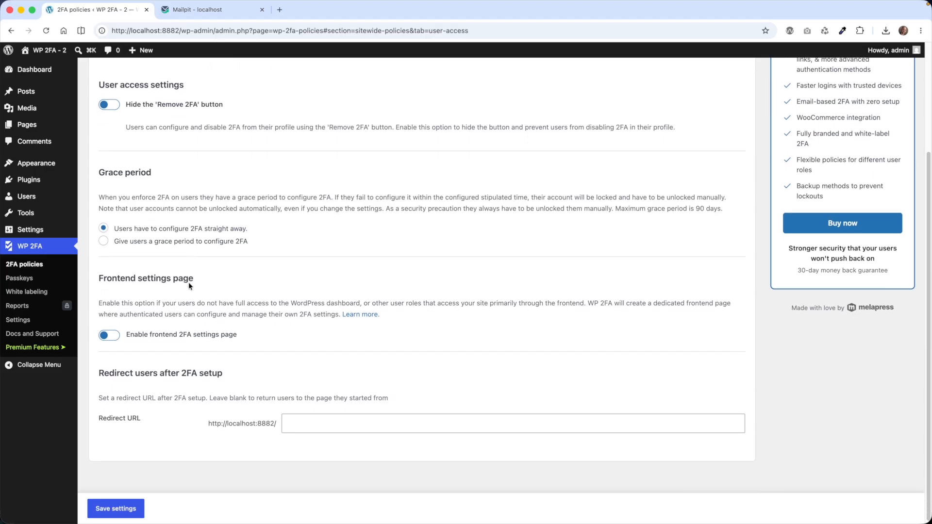
scroll(188, 286, up, 5)
click(172, 187)
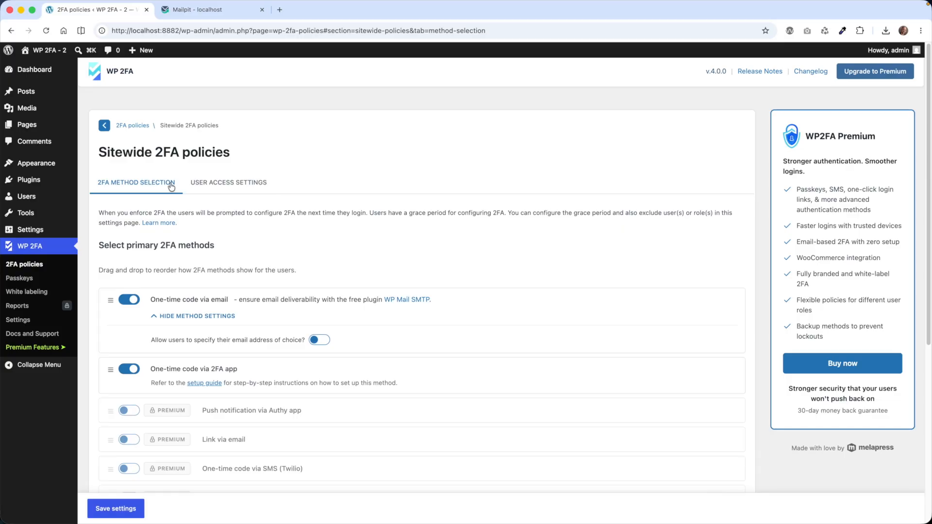
scroll(107, 235, down, 2)
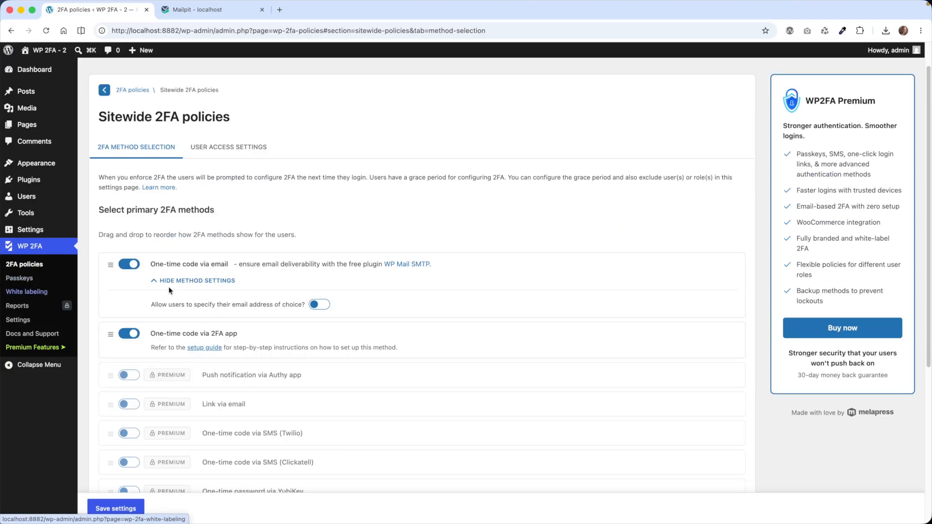
Open the email settings under WP 2FA's white labeling and send a test email to check delivery.
click(44, 293)
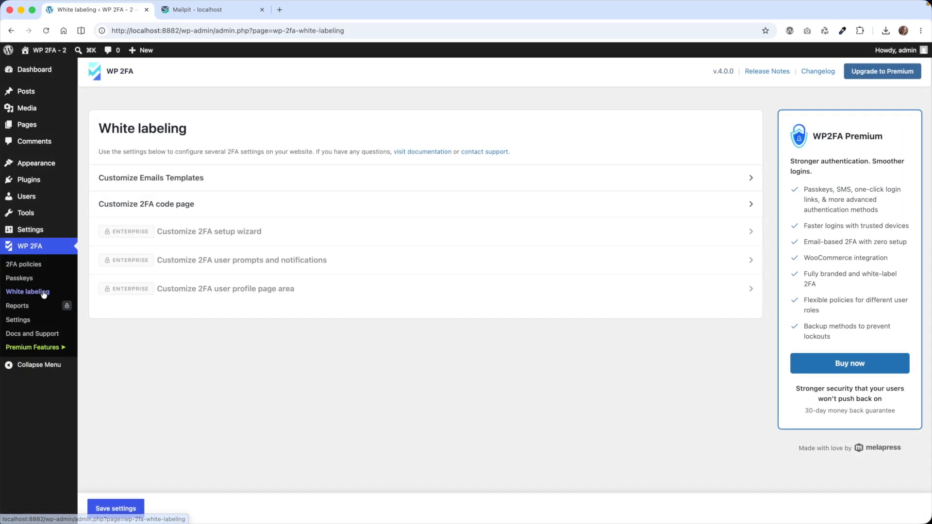
click(192, 179)
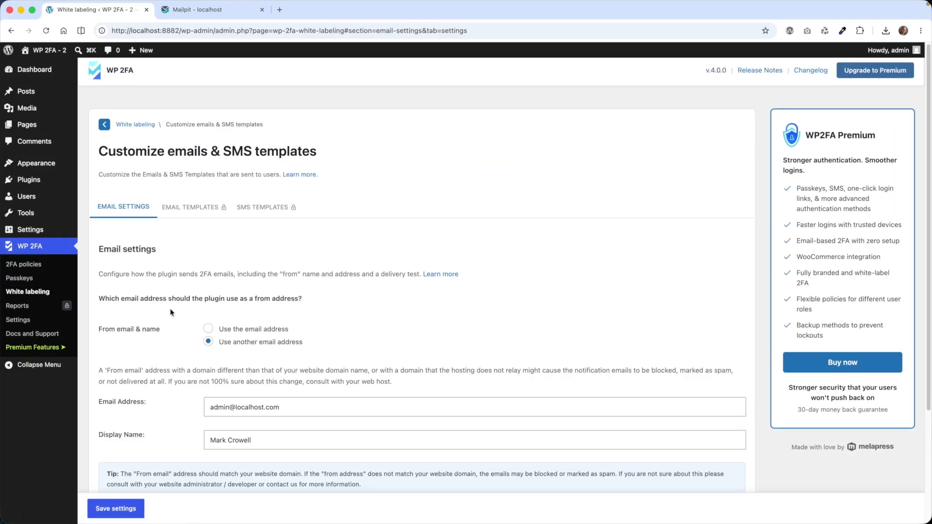
scroll(170, 307, down, 5)
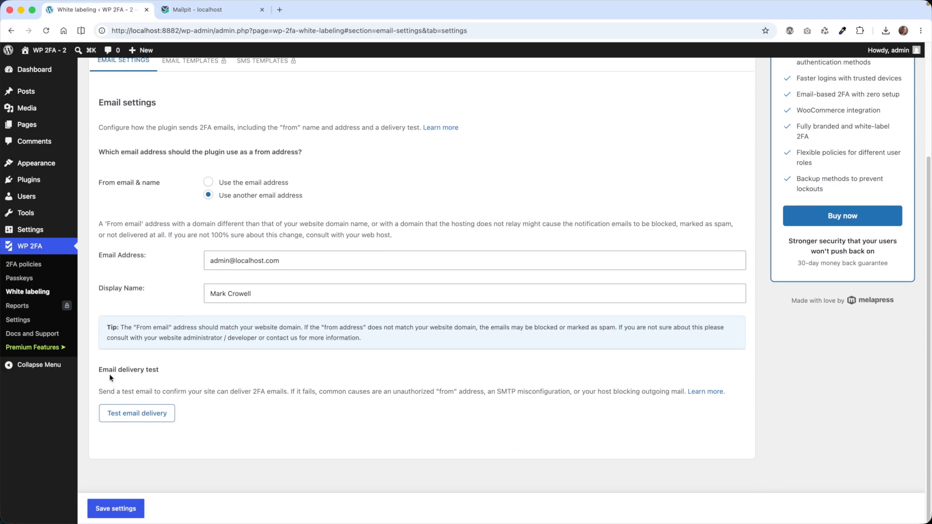
click(150, 418)
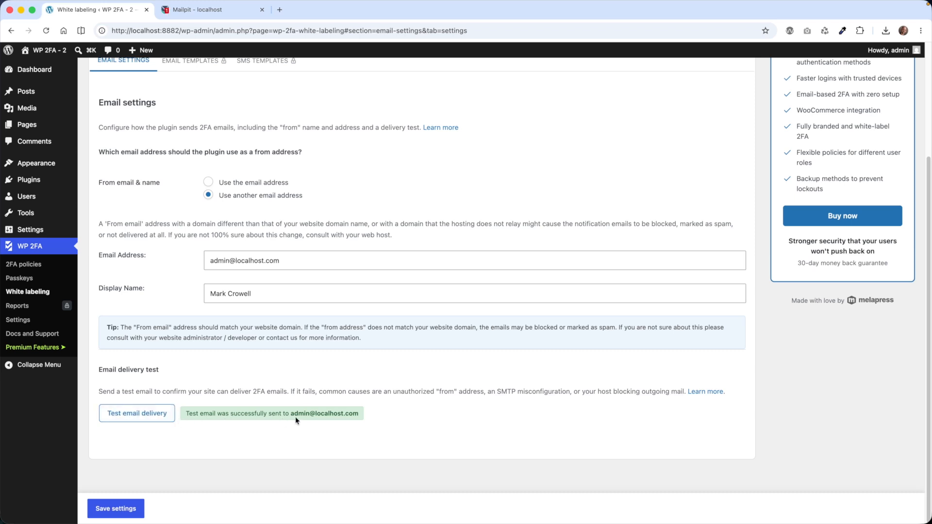
Switch to Mailpit, read the WP 2FA test email, and return to the WordPress white labeling page.
click(225, 15)
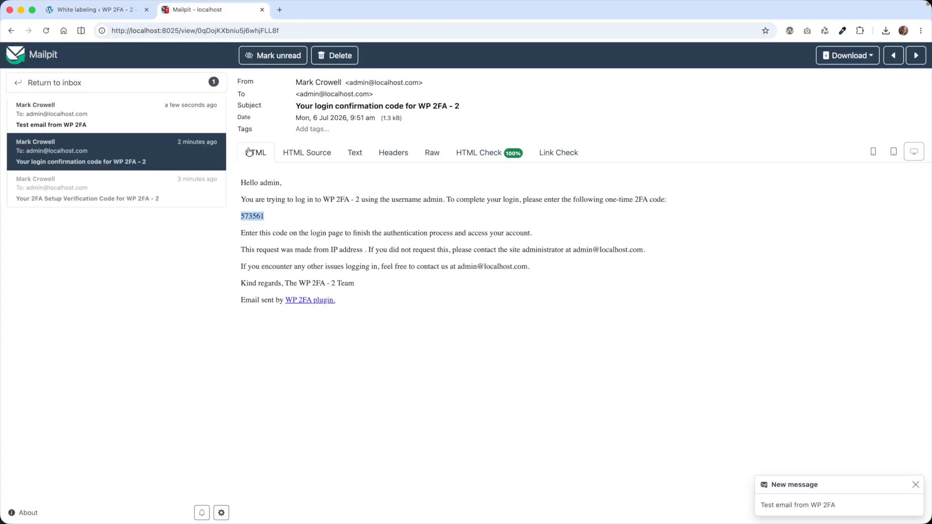
click(74, 116)
drag(320, 179, 446, 179)
click(97, 10)
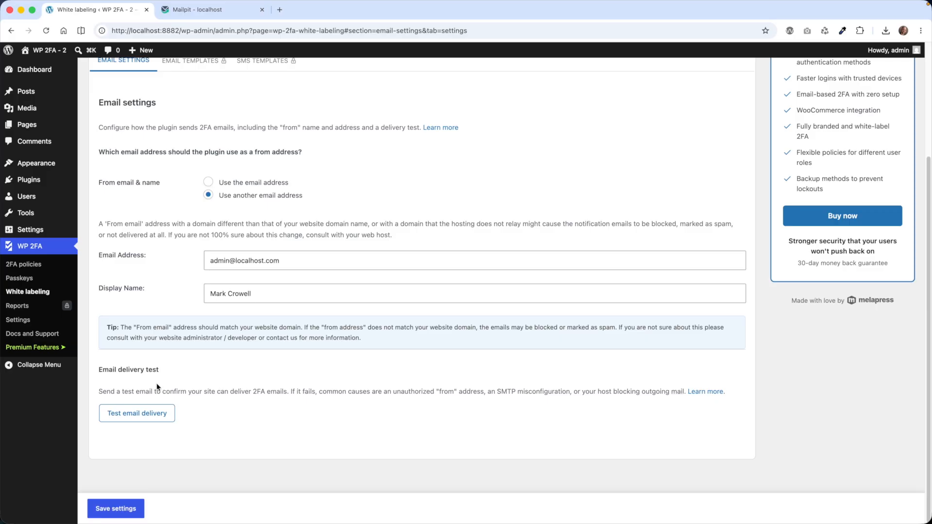
Open the existing Other SMTP connection in FluentSMTP for editing and examine its sender and SMTP server settings.
mouse_move(55, 237)
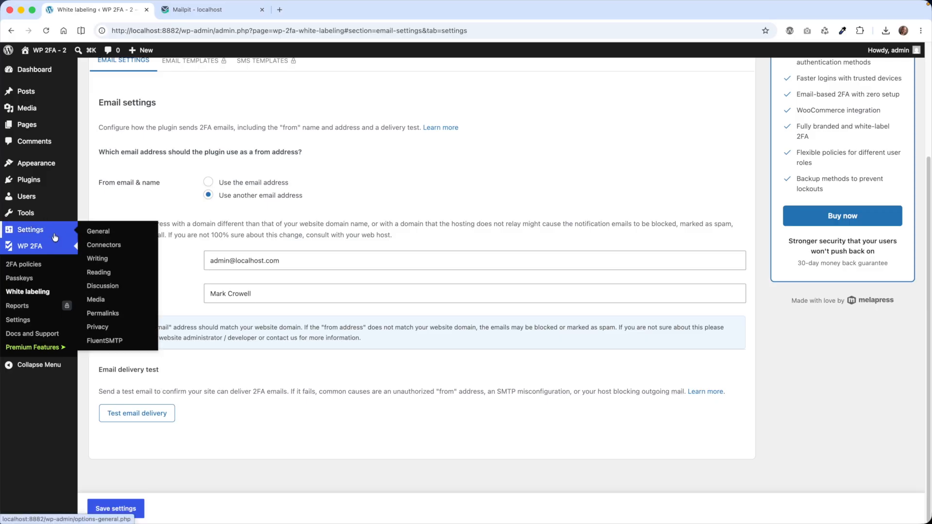
click(129, 341)
click(193, 76)
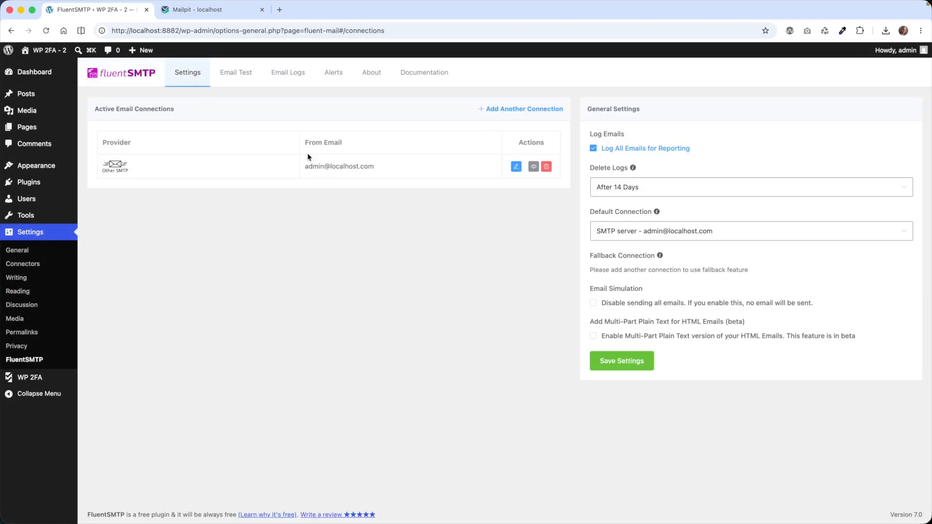
click(516, 167)
scroll(322, 322, down, 2)
scroll(334, 333, down, 1)
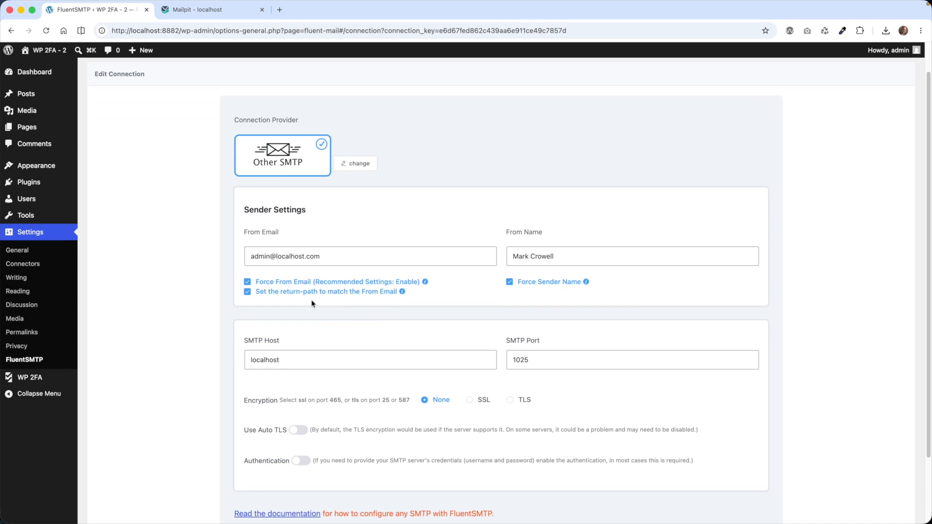